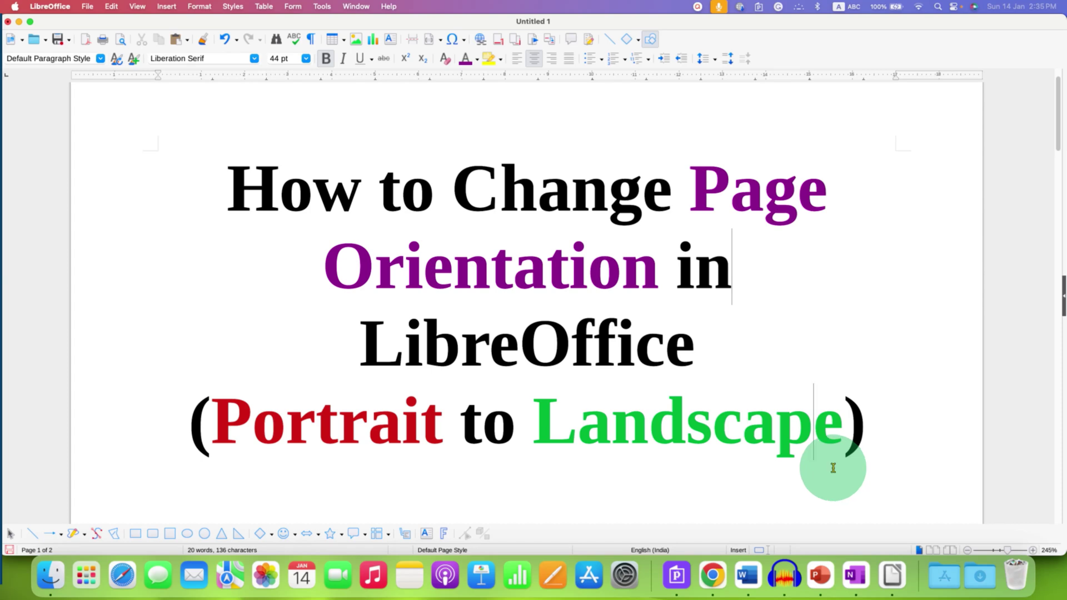
Step: Select and deselect title text, then open the Page Style dialog from the page's context menu
drag(323, 266, 725, 284)
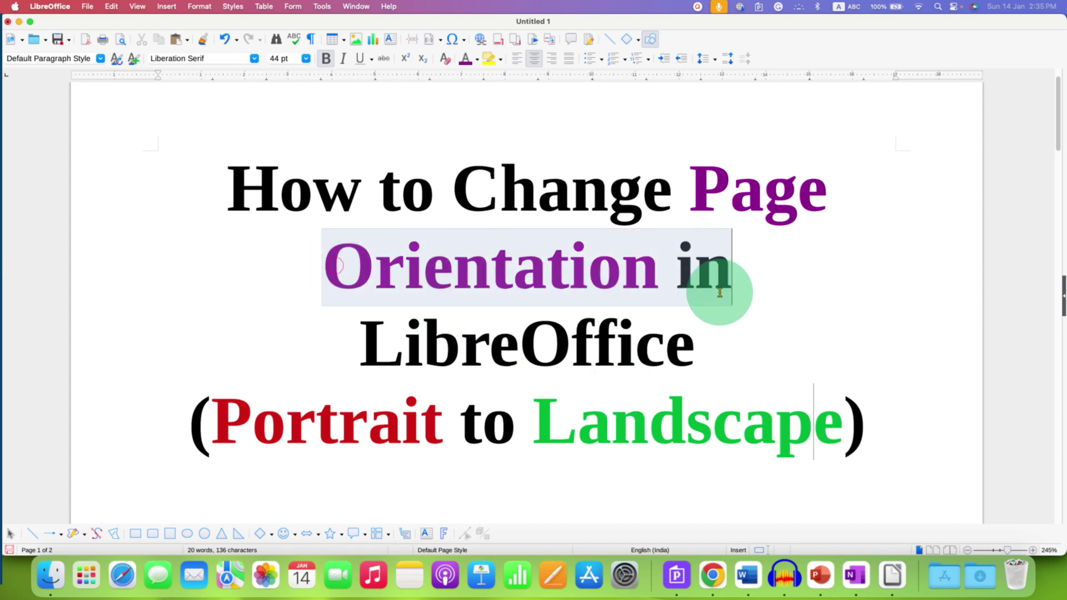
click(722, 367)
drag(213, 421, 844, 429)
click(848, 429)
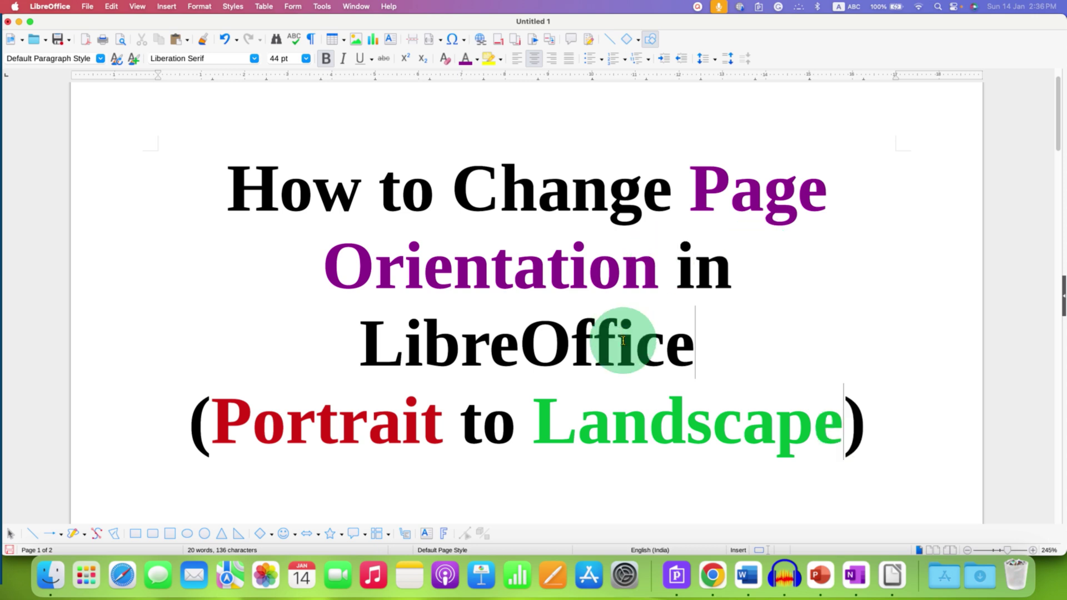
right_click(763, 307)
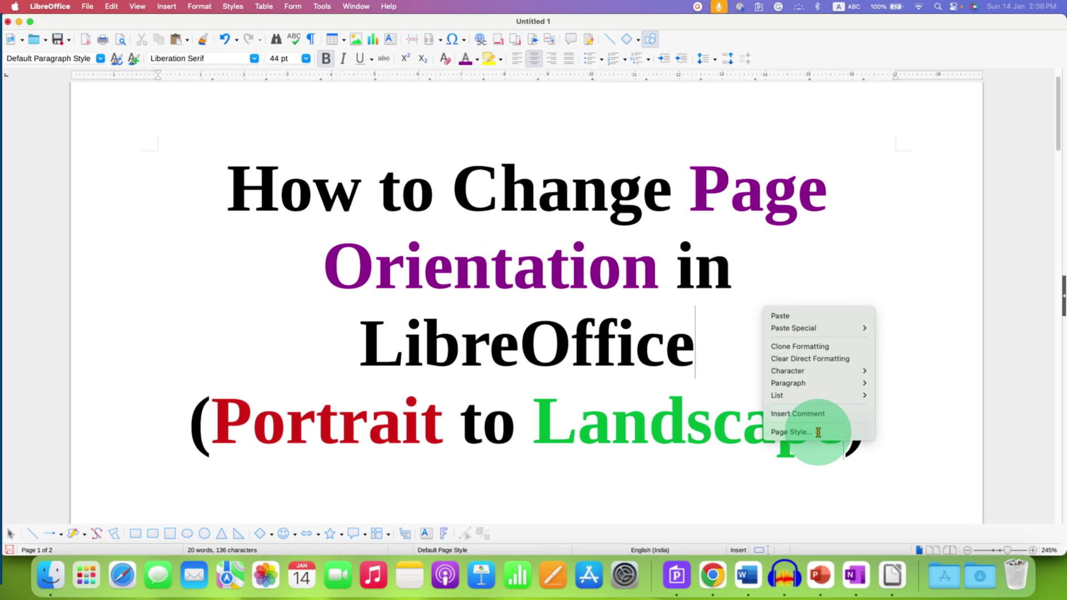
click(819, 432)
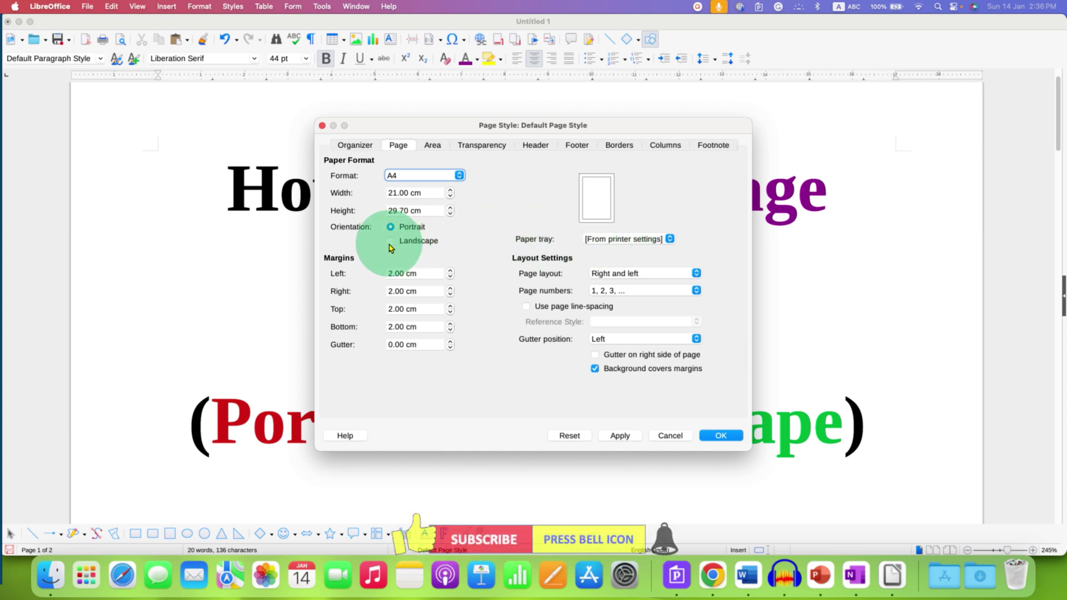
Step: Set the page orientation to Landscape on the Page tab and confirm
click(391, 240)
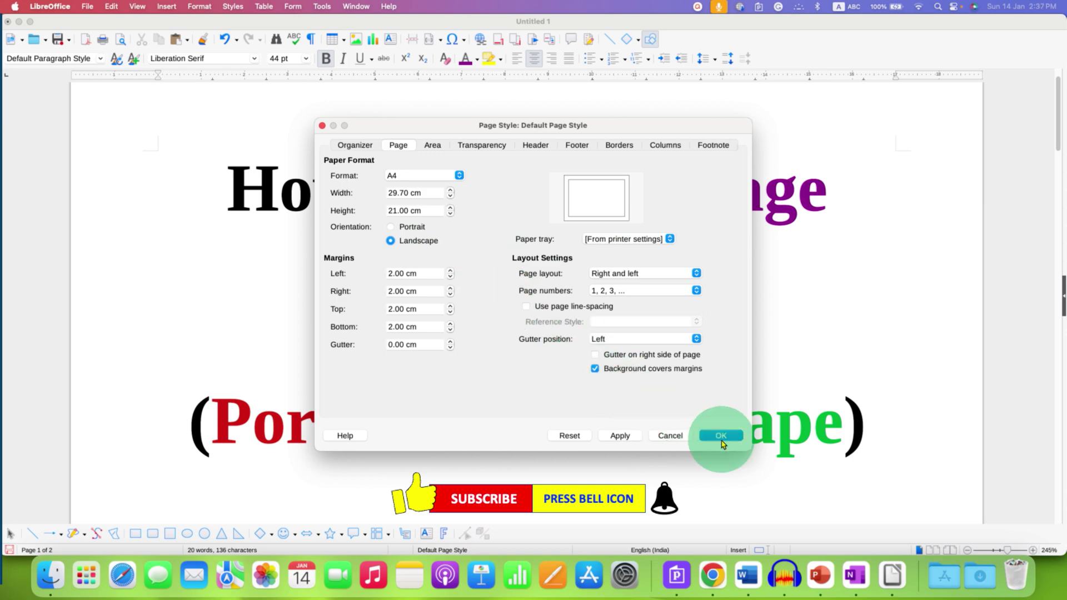
click(721, 436)
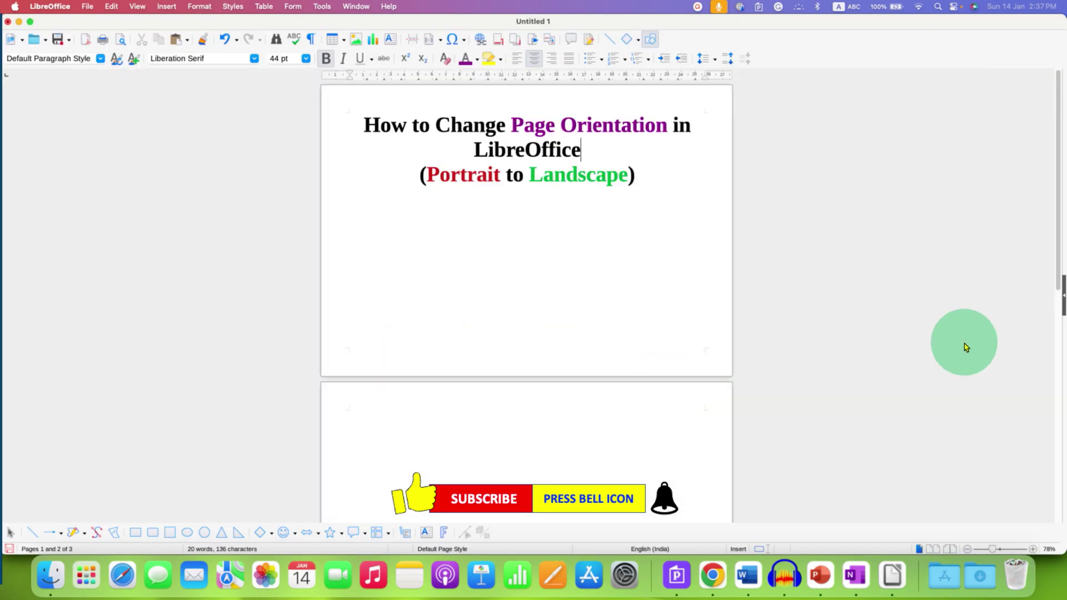